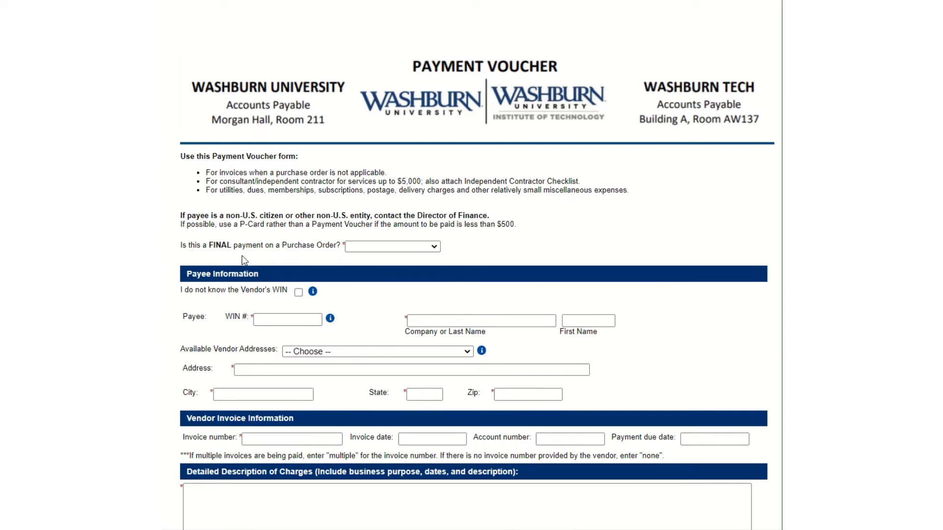
# Answer No to the final purchase order payment question and No to partial PO payment.
pyautogui.click(434, 247)
pyautogui.click(397, 269)
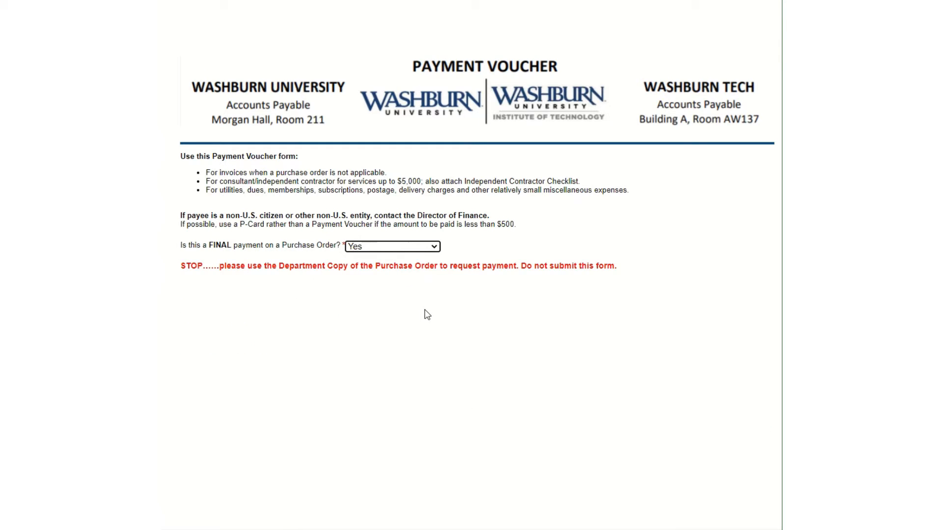
pyautogui.click(435, 247)
pyautogui.click(380, 289)
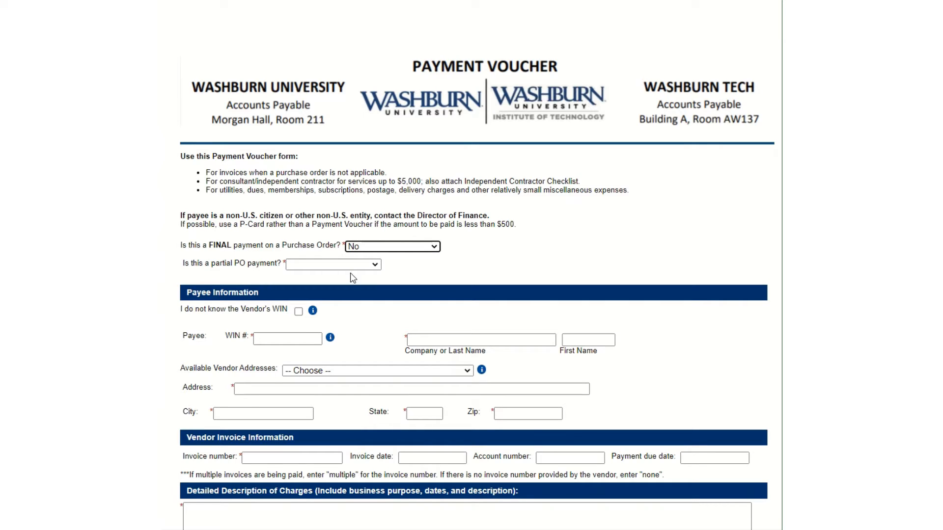
pyautogui.click(374, 266)
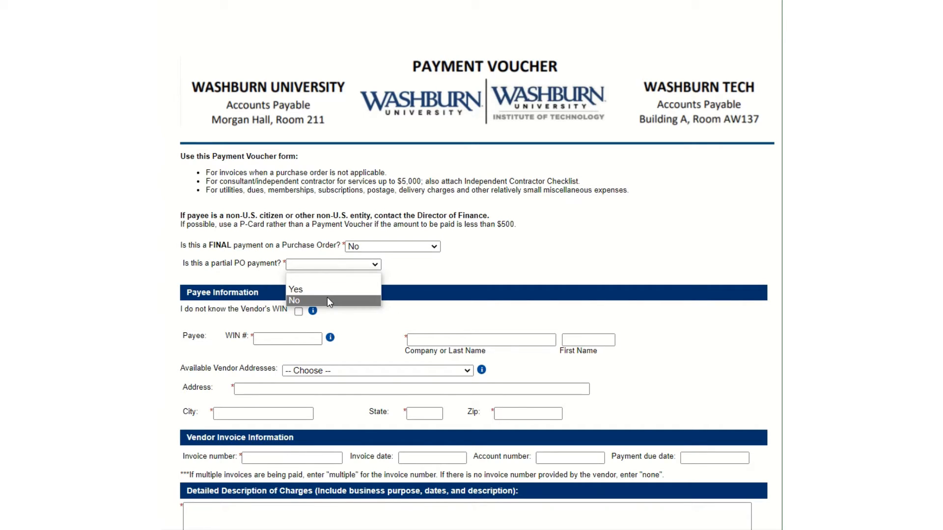
pyautogui.click(328, 301)
pyautogui.scroll(-4, 352, 279)
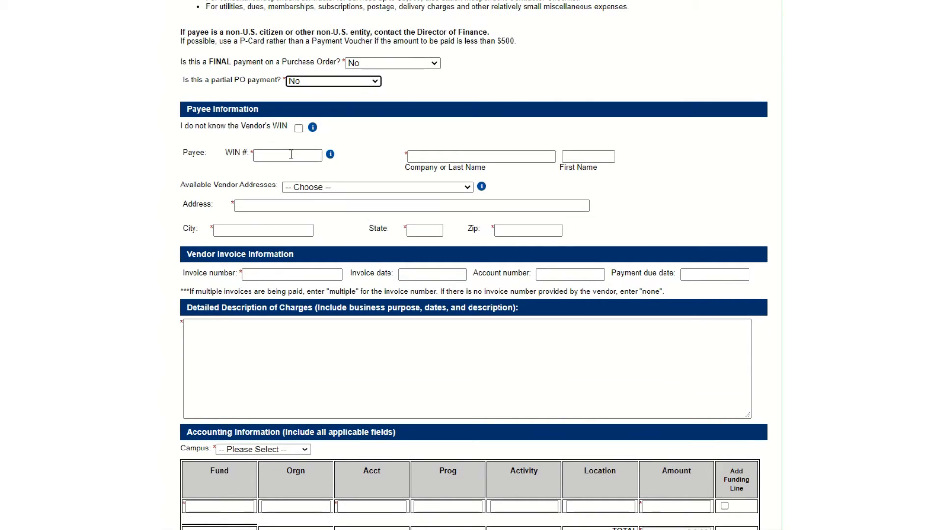
# Mark the vendor's WIN as unknown and search vendors for 'Foundation'.
pyautogui.click(299, 128)
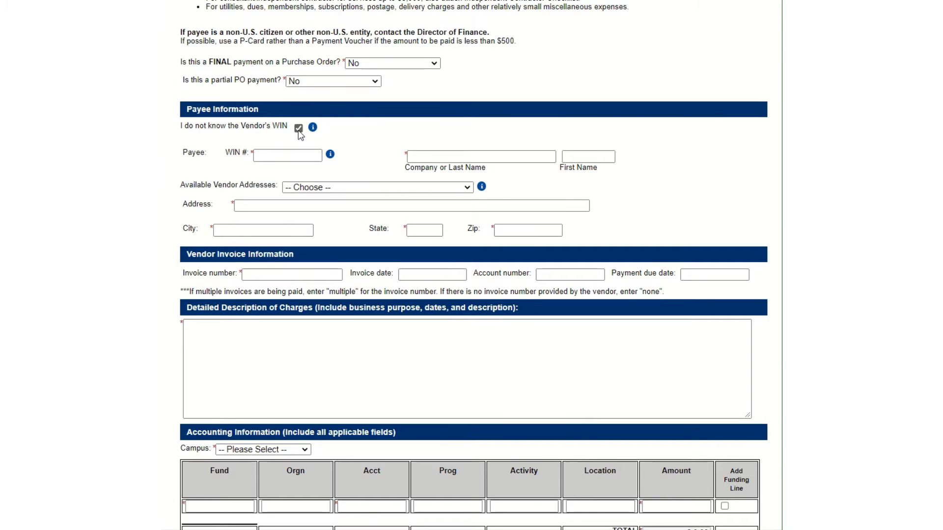
pyautogui.click(332, 143)
pyautogui.write('Foundation')
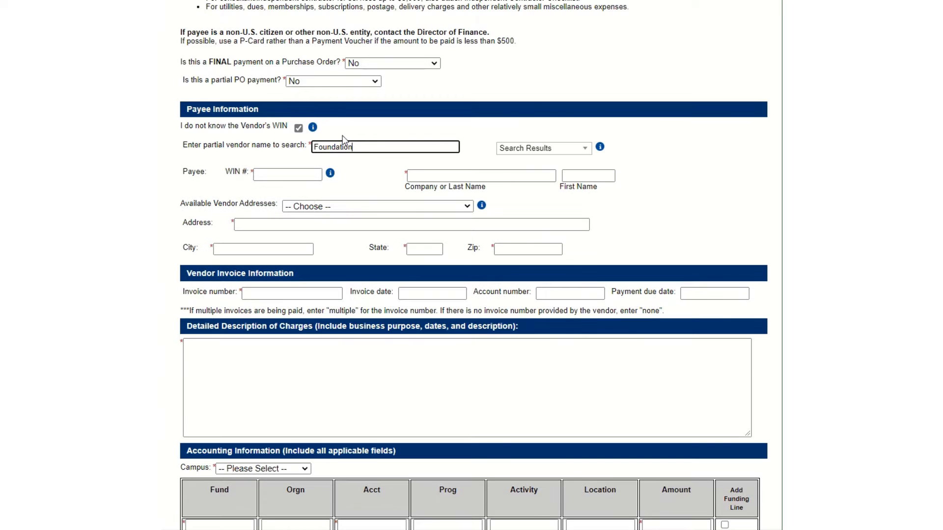
pyautogui.click(585, 150)
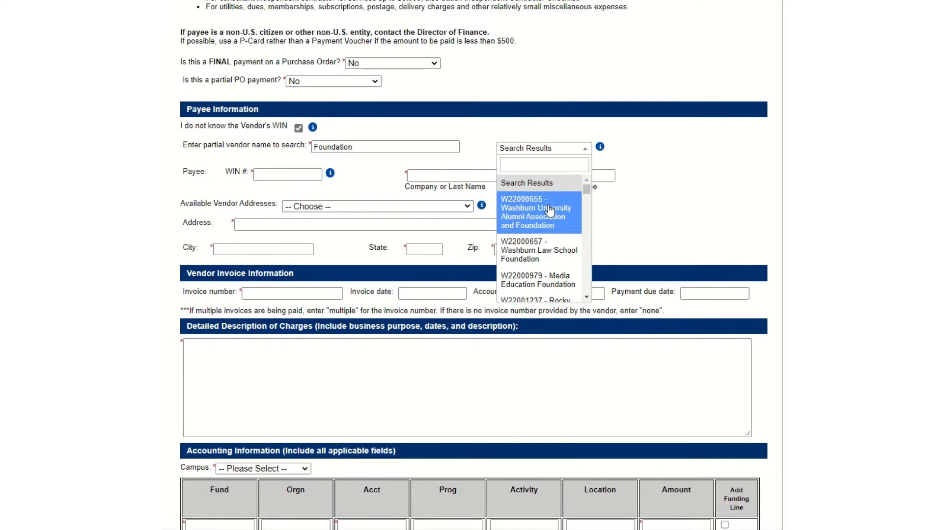
pyautogui.scroll(-1, 540, 255)
pyautogui.scroll(-7, 540, 265)
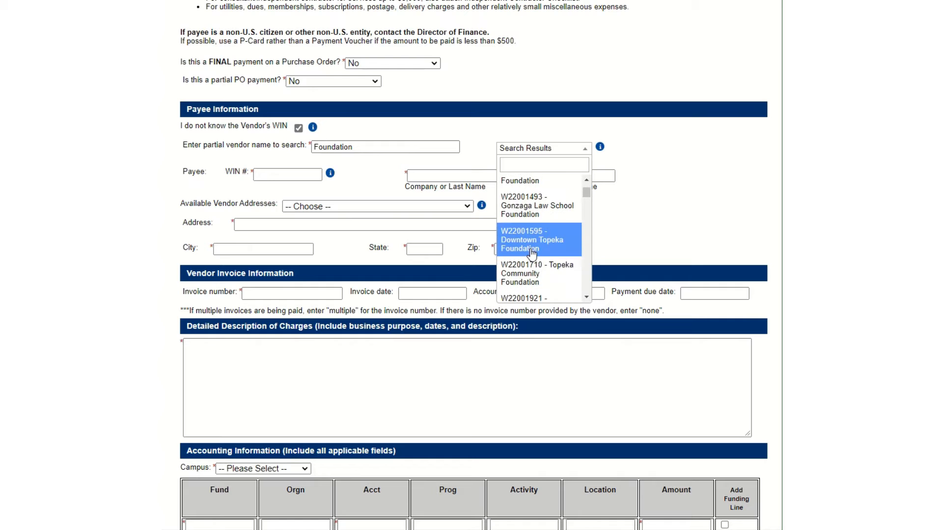
pyautogui.scroll(-3, 521, 251)
pyautogui.scroll(5, 521, 250)
pyautogui.scroll(6, 520, 249)
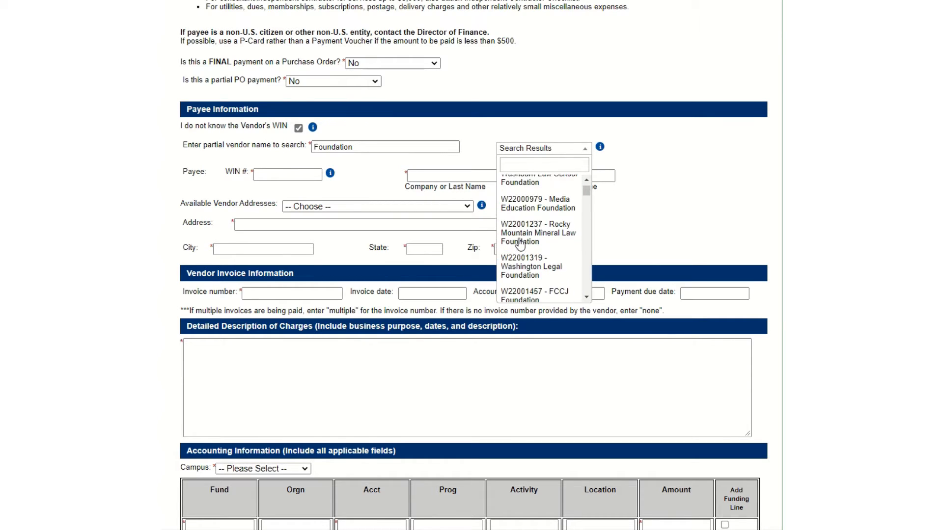
# Choose Washburn University Alumni Association as payee, using its main mailing address.
pyautogui.click(519, 216)
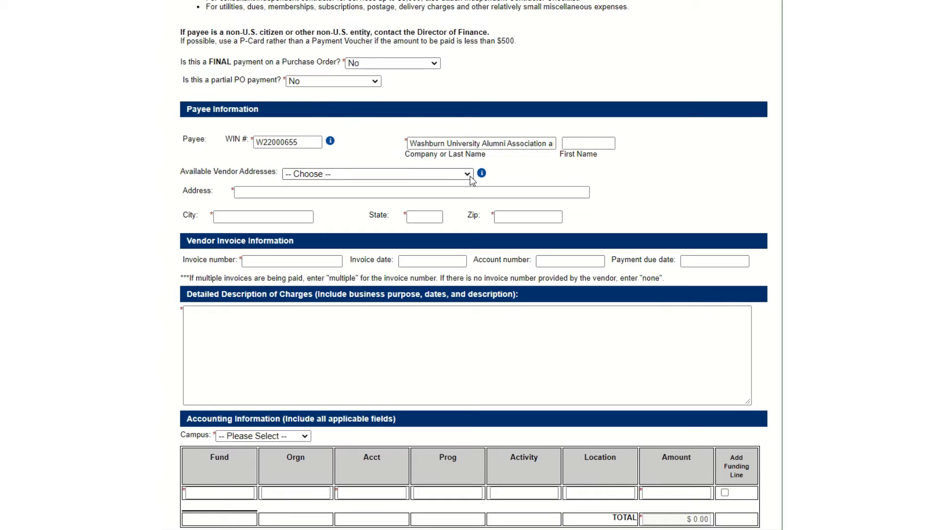
pyautogui.click(469, 178)
pyautogui.click(379, 211)
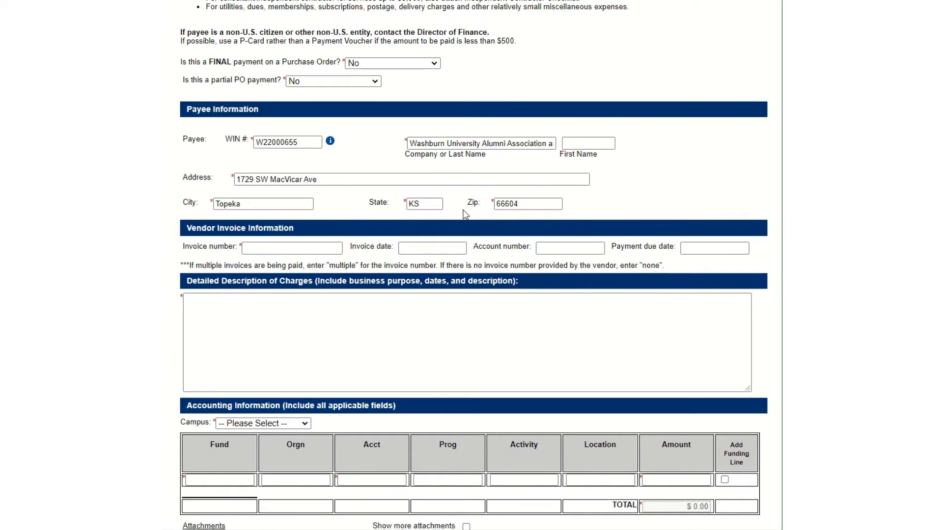
# Enter invoice 15356, invoice date 08/05/2022, the vendor account number, and due date 09/05/2022.
pyautogui.scroll(-3, 413, 228)
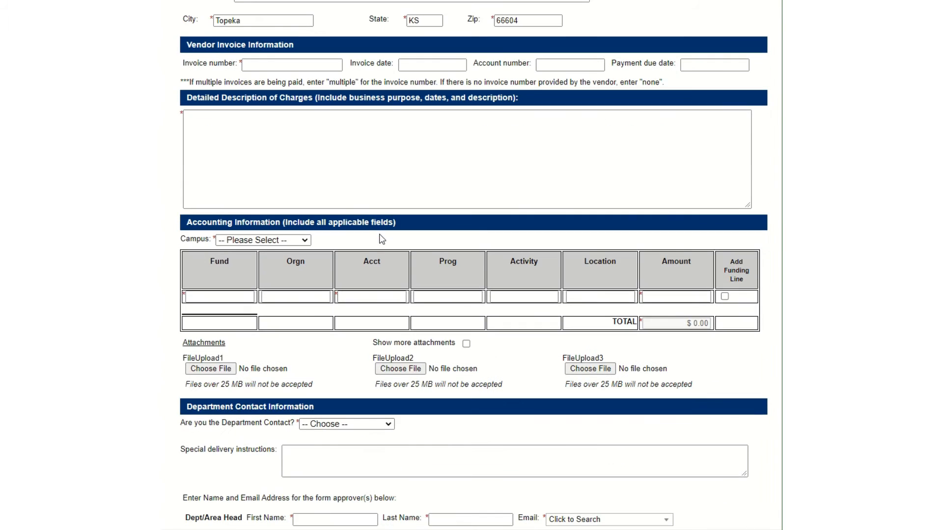
pyautogui.click(273, 64)
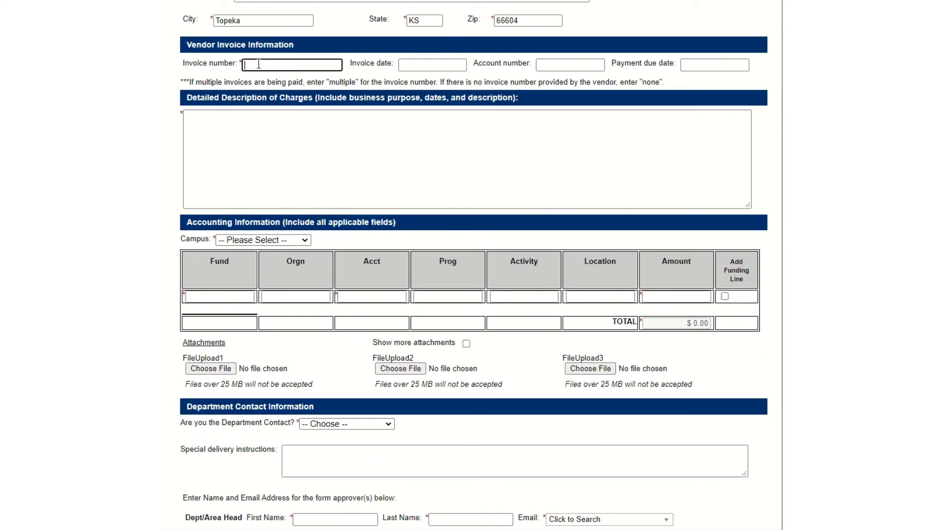
pyautogui.write('15356')
pyautogui.press('Tab')
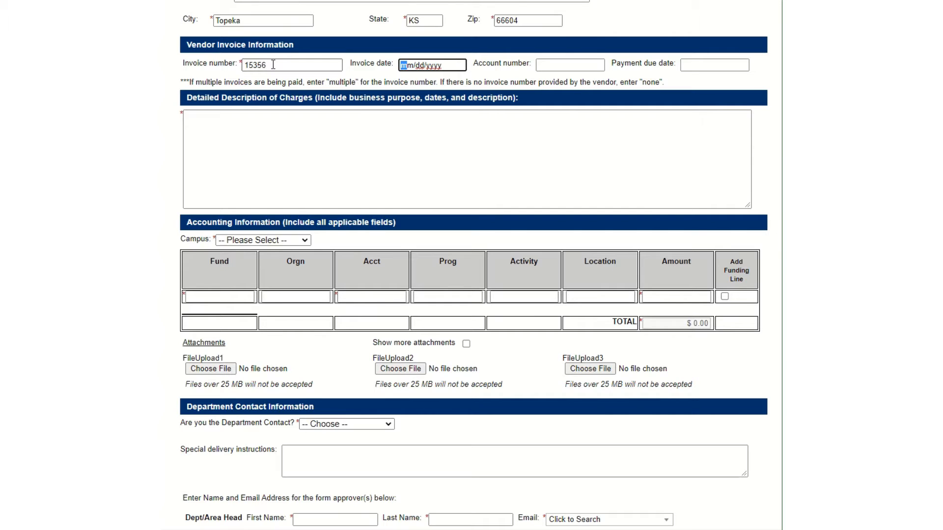
pyautogui.write('08/05/2022')
pyautogui.press('Tab')
pyautogui.write('6546540')
pyautogui.press('Tab')
pyautogui.write('09052022')
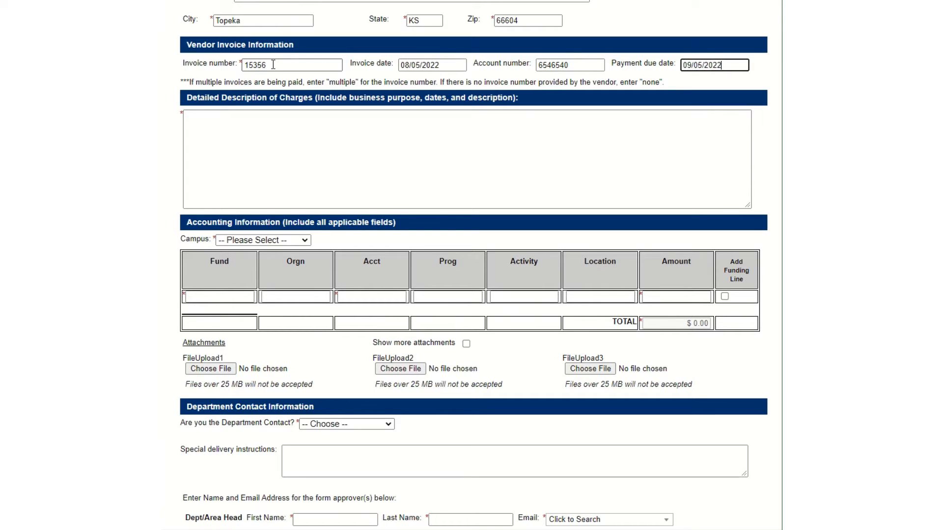
pyautogui.click(236, 199)
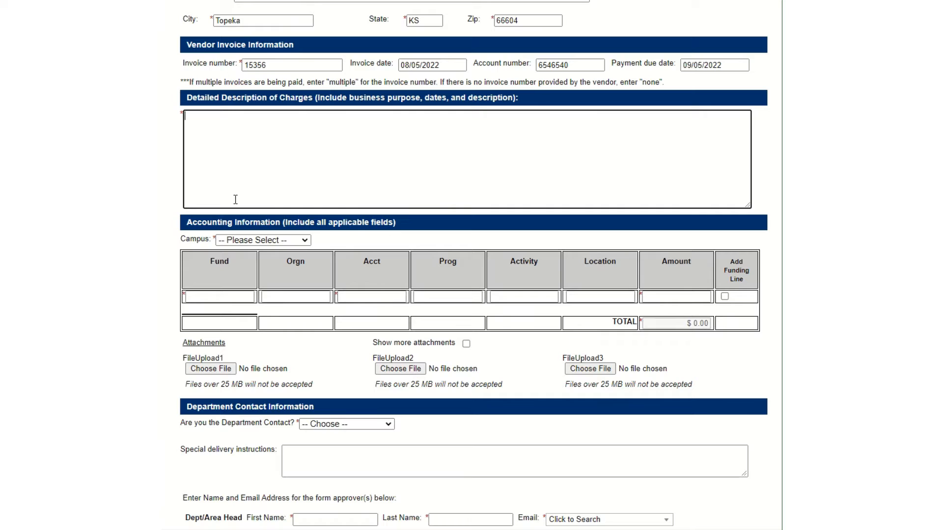
# Describe charges as the April 2, 2022 Barristers Ball fundraising transfer to public interest fund number xxxx.
pyautogui.write('April 2, 2022 Bari')
pyautogui.press('BackSpace')
pyautogui.write('risters Ball ')
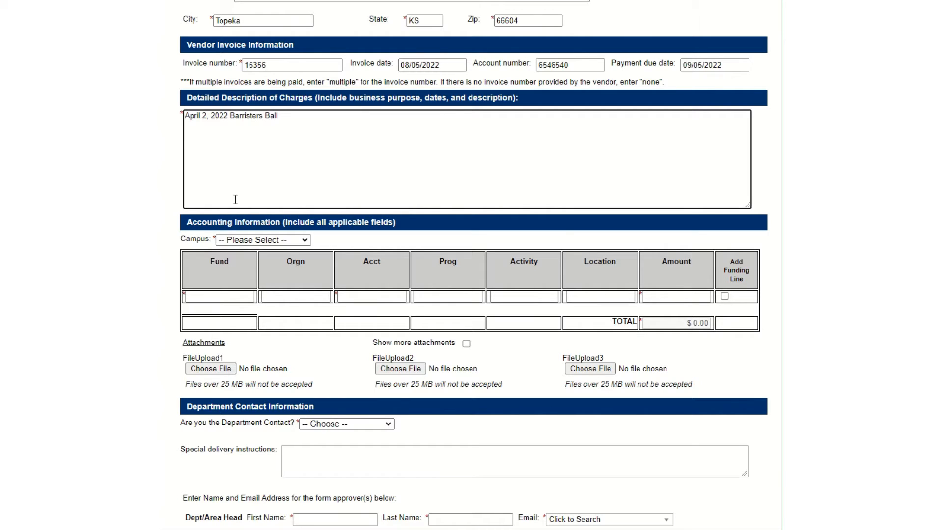
pyautogui.write('transfing the')
pyautogui.press('BackSpace')
pyautogui.press('BackSpace')
pyautogui.press('BackSpace')
pyautogui.press('BackSpace')
pyautogui.press('BackSpace')
pyautogui.press('BackSpace')
pyautogui.press('BackSpace')
pyautogui.write('ering the fundrai')
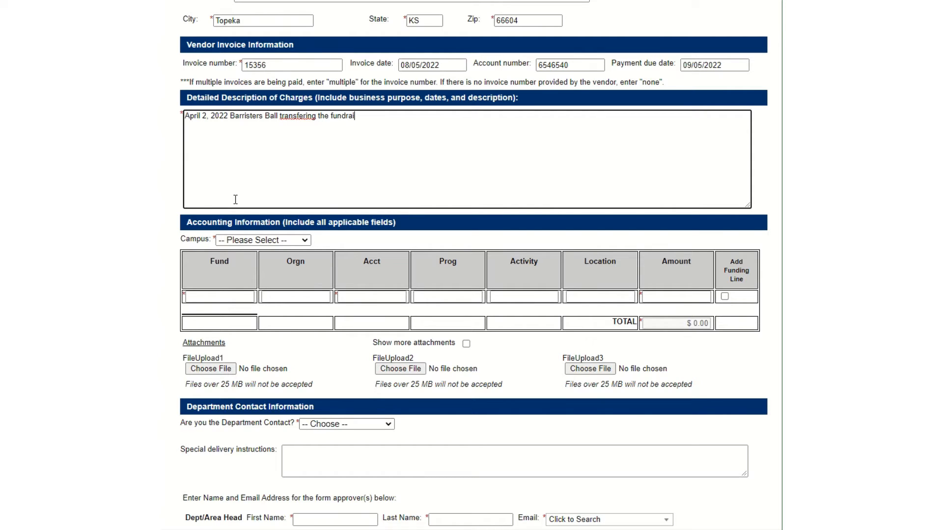
pyautogui.write('sing amount to the public int')
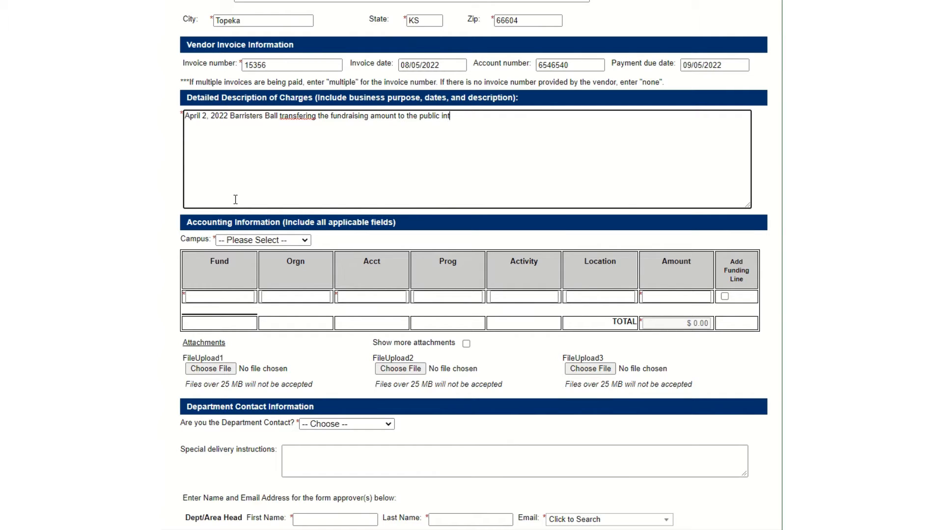
pyautogui.write('erest fund number xxxx.')
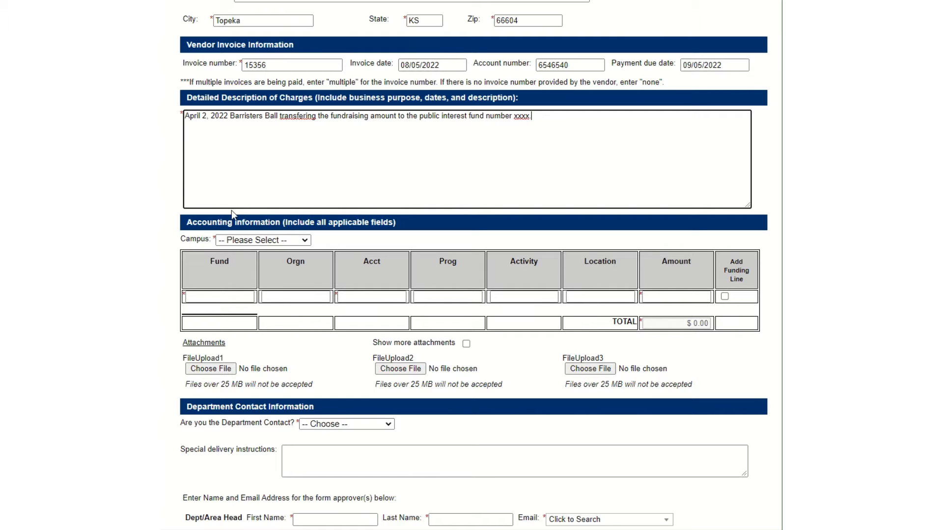
pyautogui.scroll(-3, 285, 201)
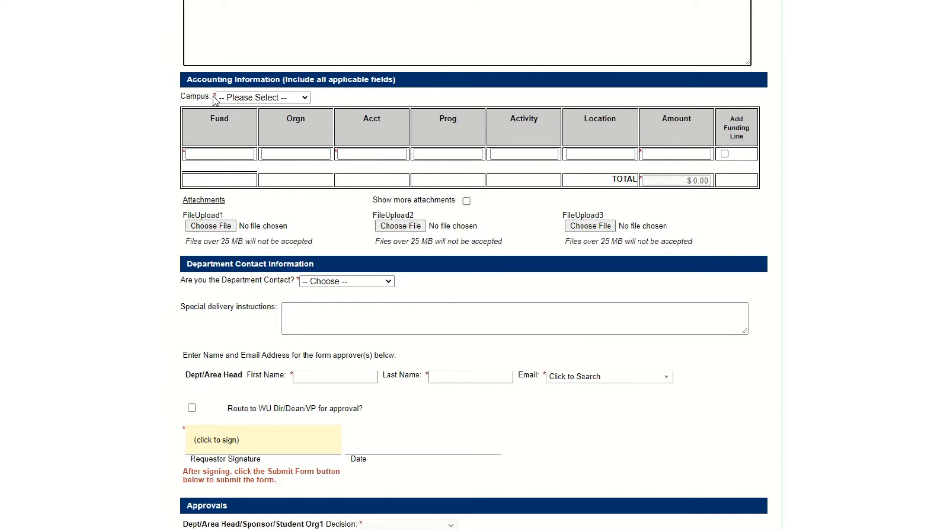
# Set campus to WU and enter the first funding line: fund 8000000, account 297012, $1,000.
pyautogui.click(304, 97)
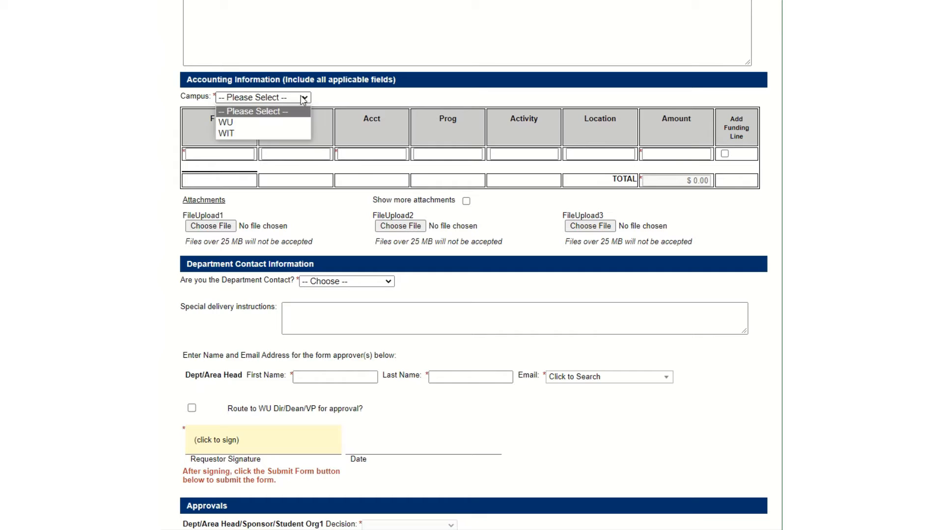
pyautogui.click(237, 124)
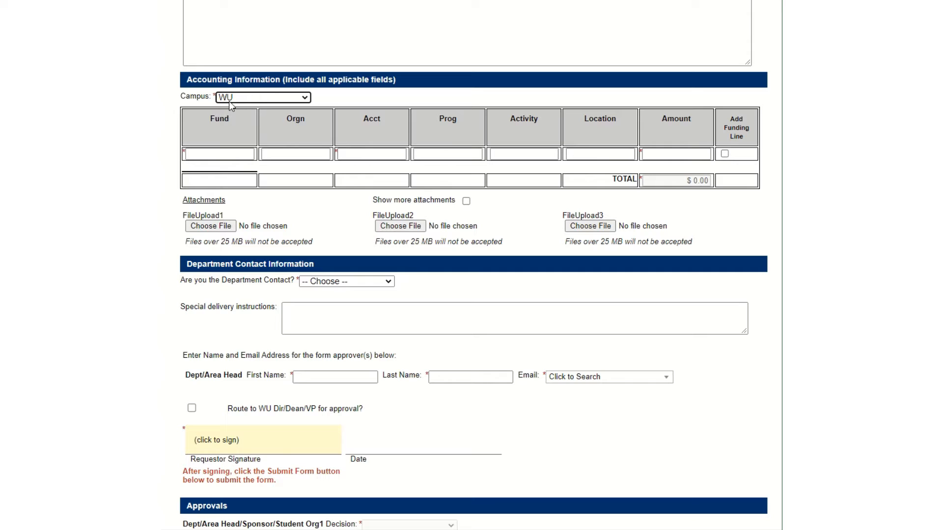
pyautogui.click(229, 154)
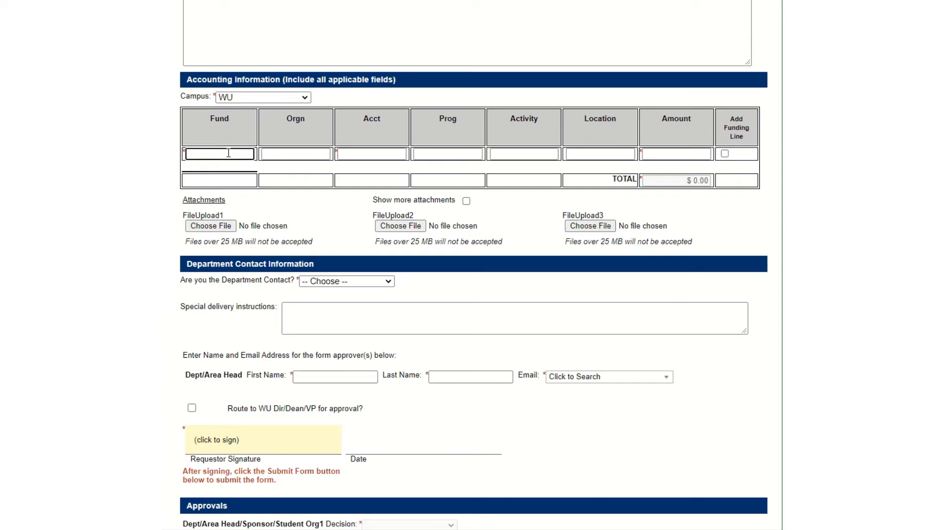
pyautogui.write('8000000')
pyautogui.press('Tab')
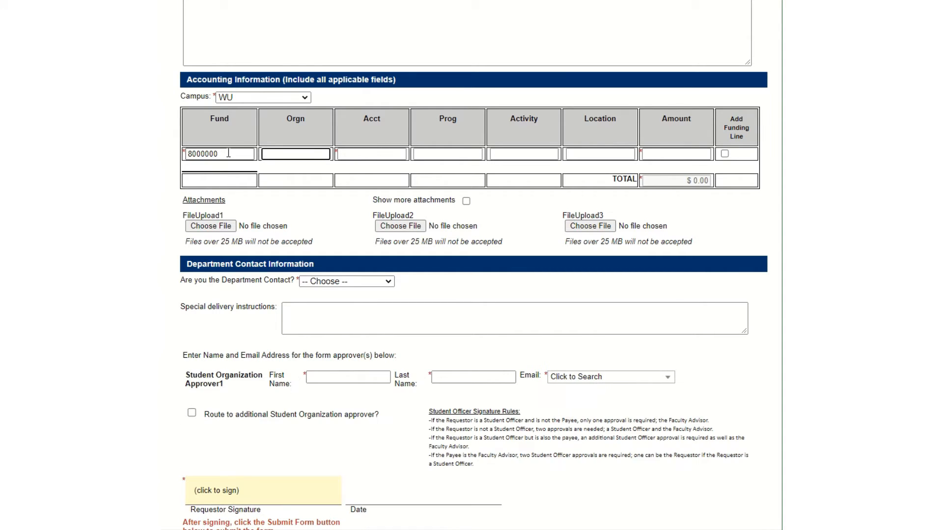
pyautogui.press('Tab')
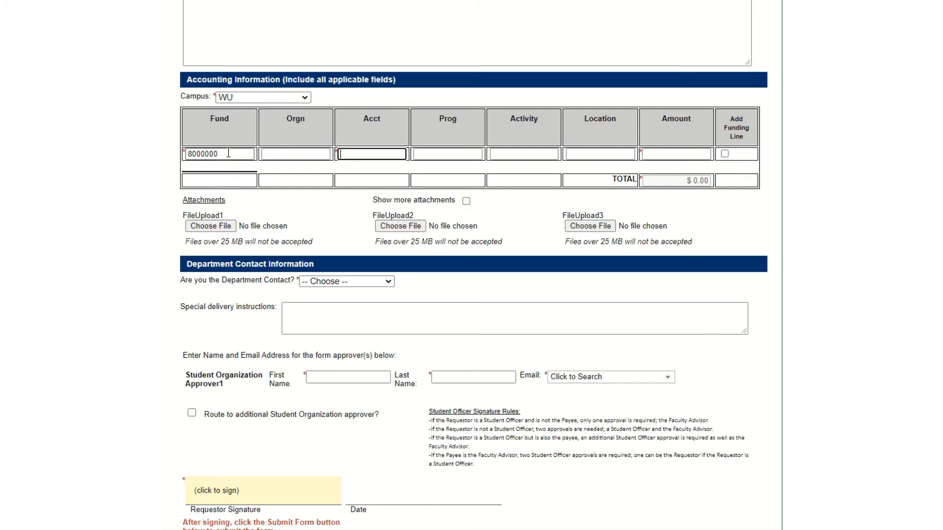
pyautogui.write('297012')
pyautogui.press('Tab')
pyautogui.press('Tab')
pyautogui.press('Tab')
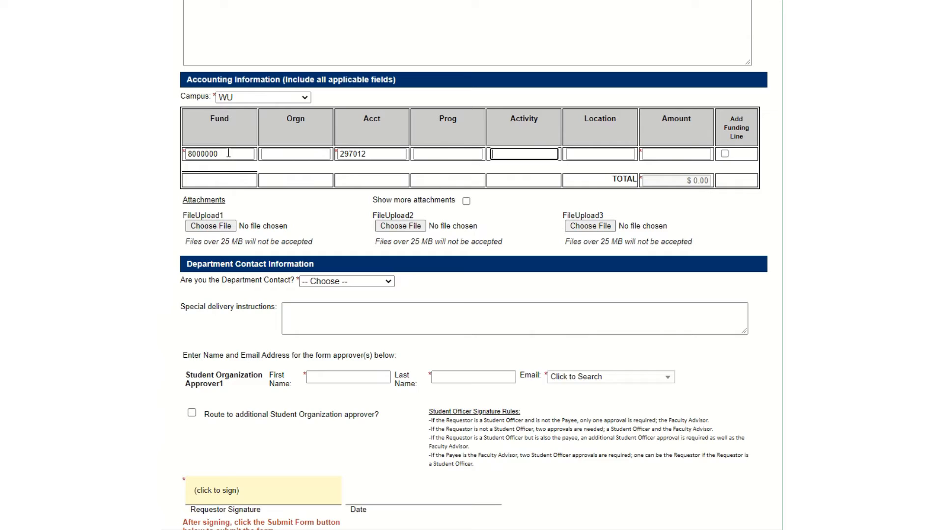
pyautogui.press('Tab')
pyautogui.write('1,000')
pyautogui.press('Tab')
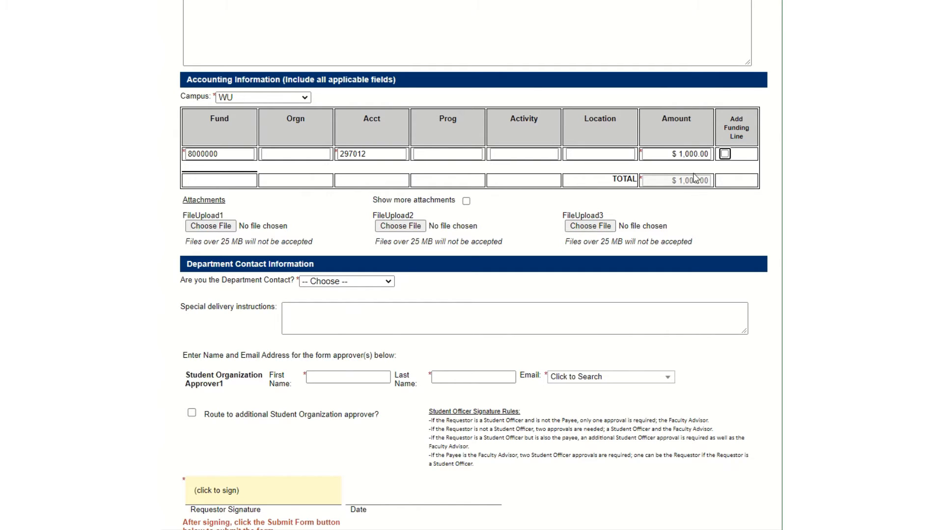
# Add a second funding line: fund 8000000, account 297011, $500.
pyautogui.click(725, 155)
pyautogui.click(223, 169)
pyautogui.write('8000000')
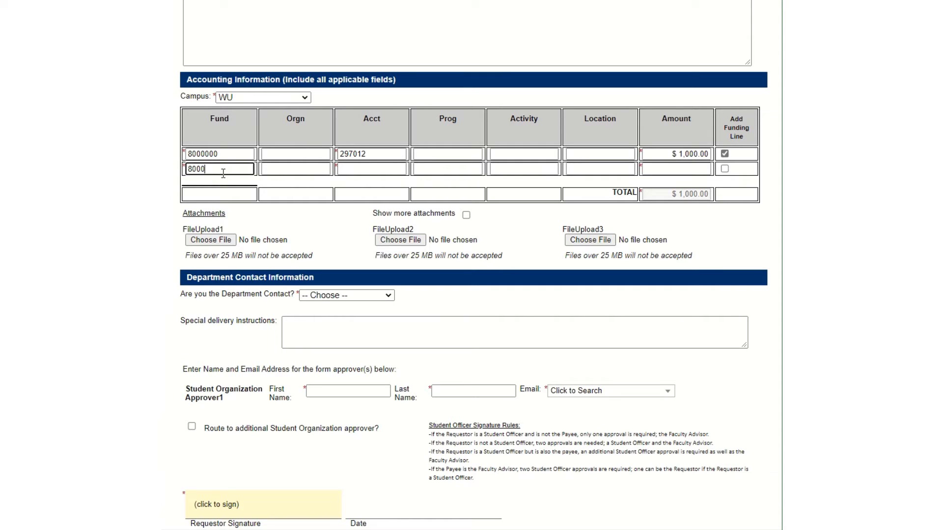
pyautogui.press('Tab')
pyautogui.press('Tab')
pyautogui.write('297011')
pyautogui.press('Tab')
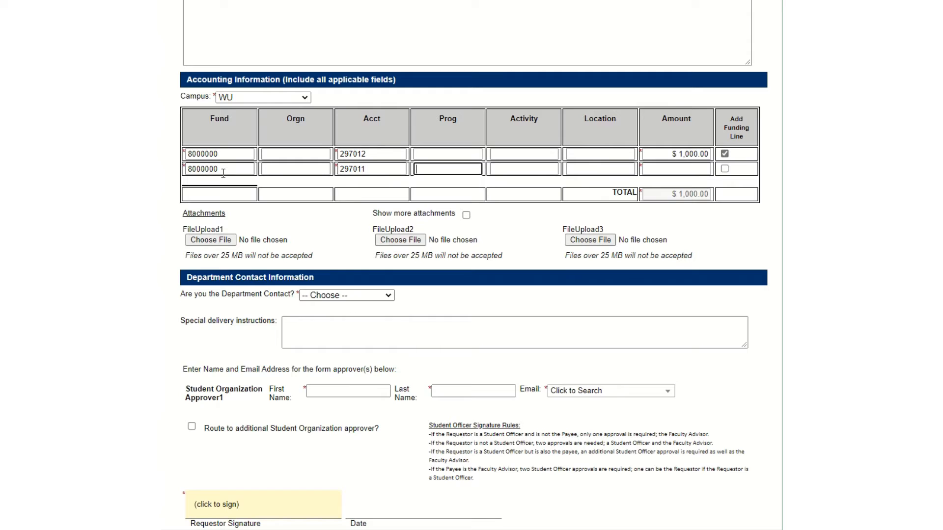
pyautogui.press('Tab')
pyautogui.click(673, 170)
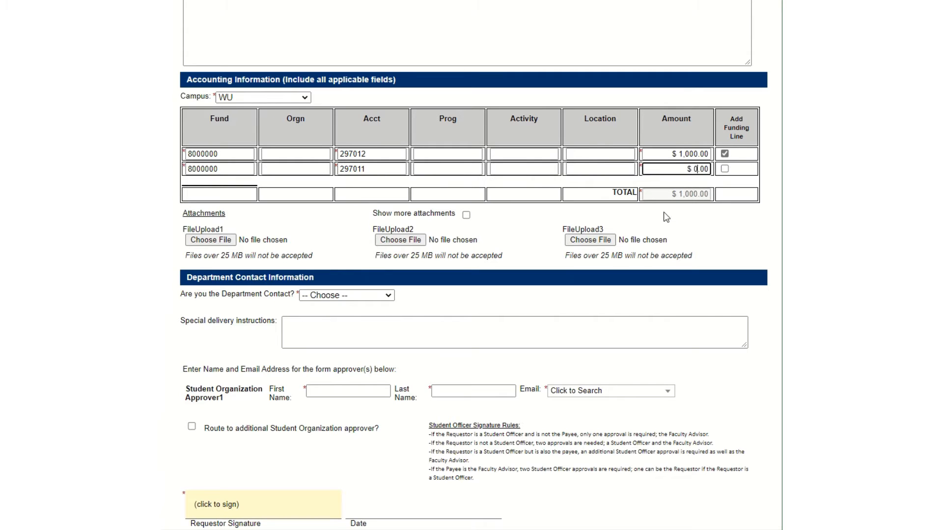
pyautogui.write('500')
pyautogui.press('Tab')
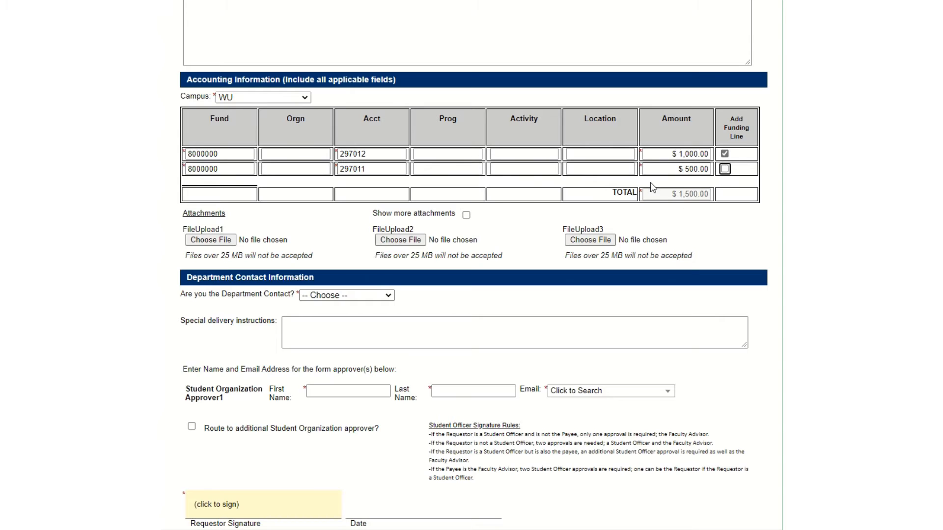
# Attach '220826 Washburn University Alumni Association and Foundation, $7,506.42 (1).pdf' from Downloads as FileUpload1.
pyautogui.click(216, 241)
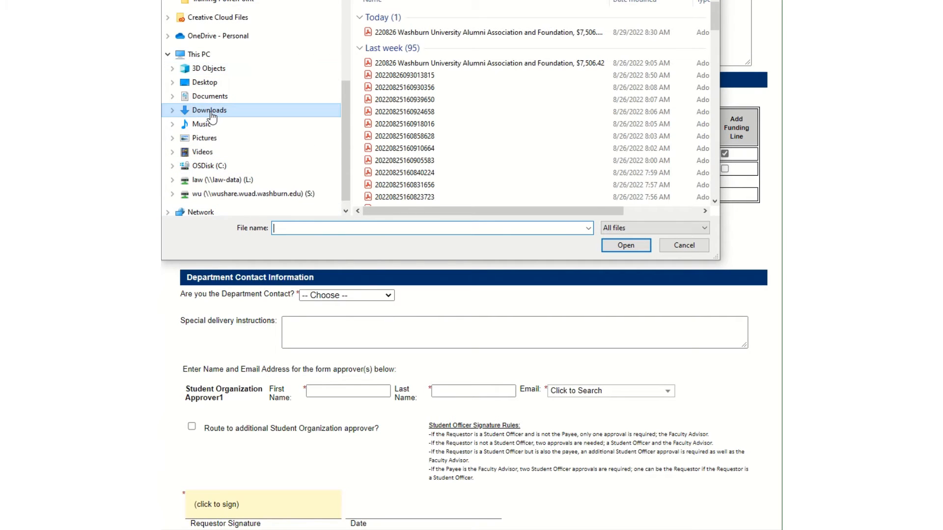
pyautogui.click(492, 33)
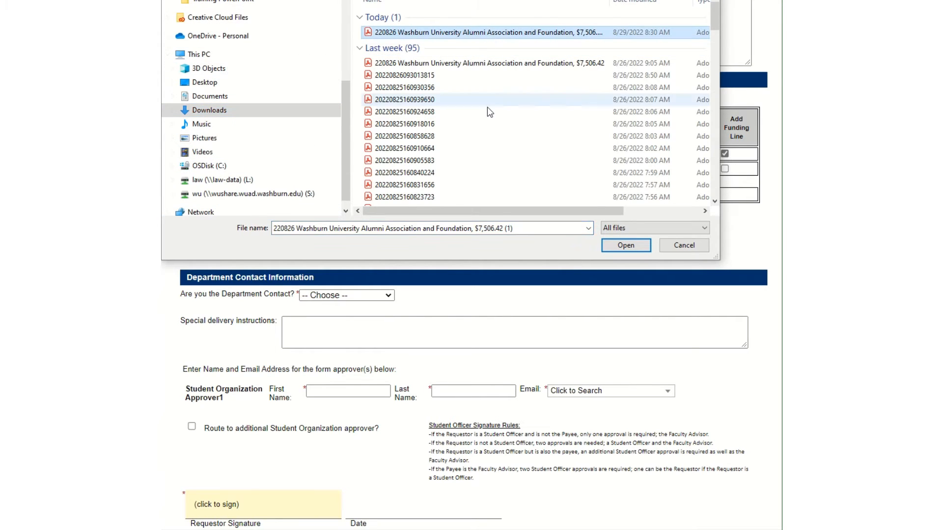
pyautogui.click(606, 249)
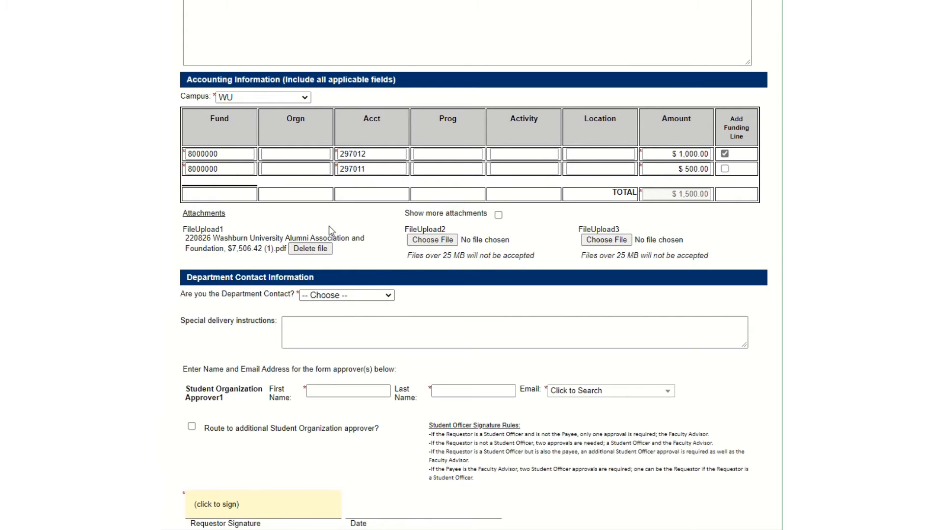
pyautogui.click(365, 296)
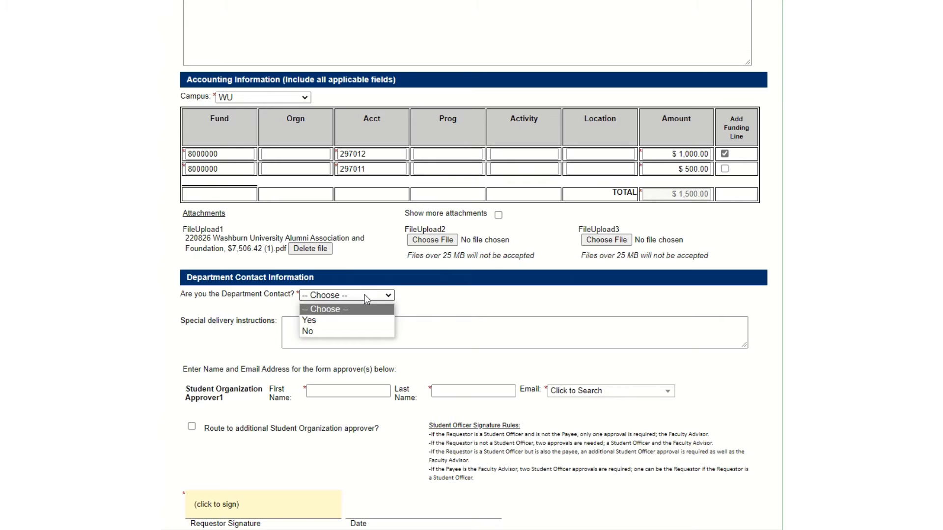
# Answer Yes to 'Are you the Department Contact?' so School of Law contact details fill in.
pyautogui.click(347, 320)
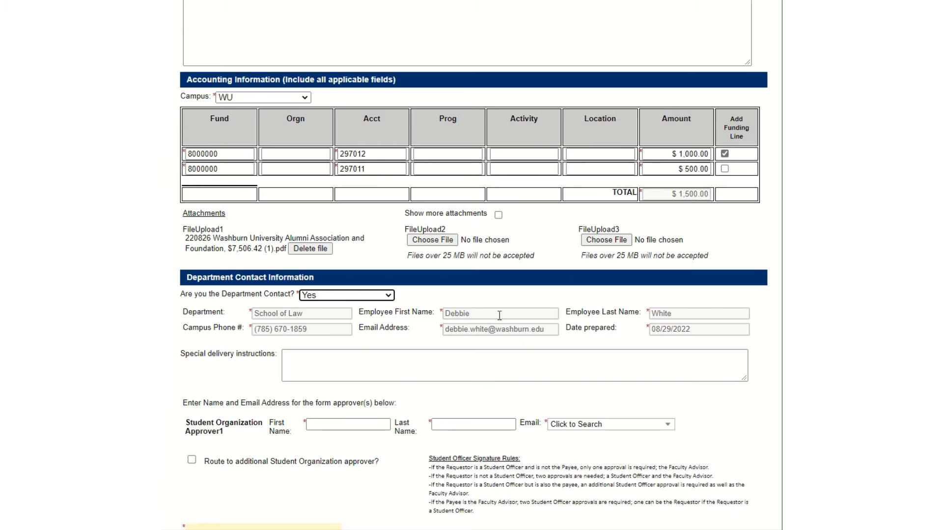
pyautogui.click(301, 356)
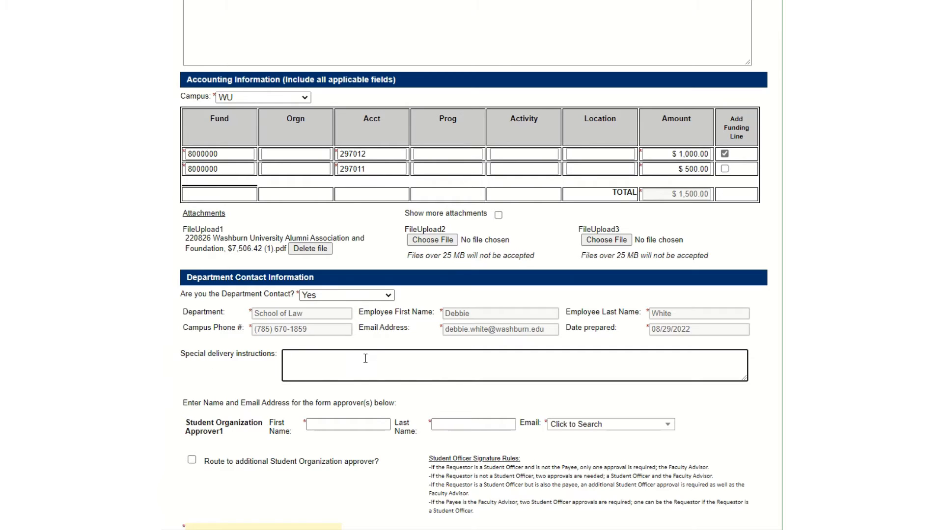
pyautogui.scroll(-3, 365, 359)
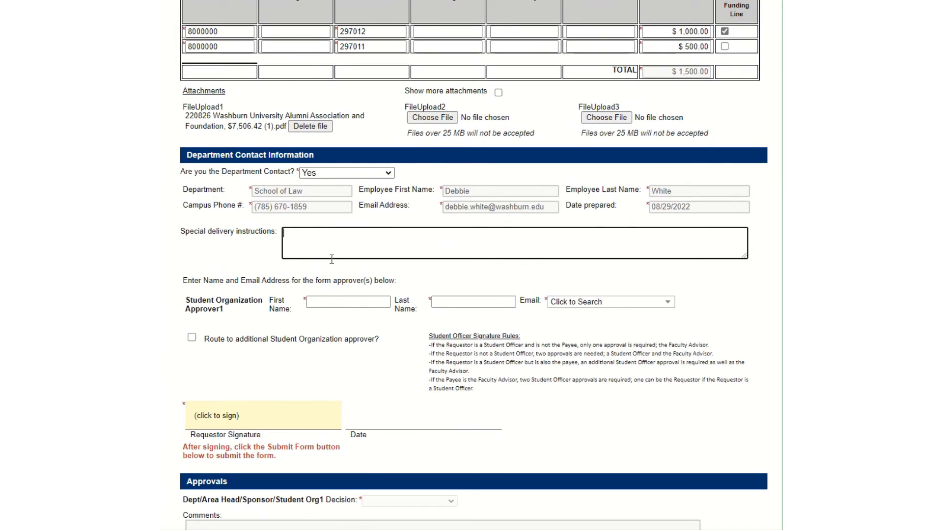
# Enter the first approver's first and last name, pick their washburn.edu e-mail, and route to an additional approver.
pyautogui.click(328, 301)
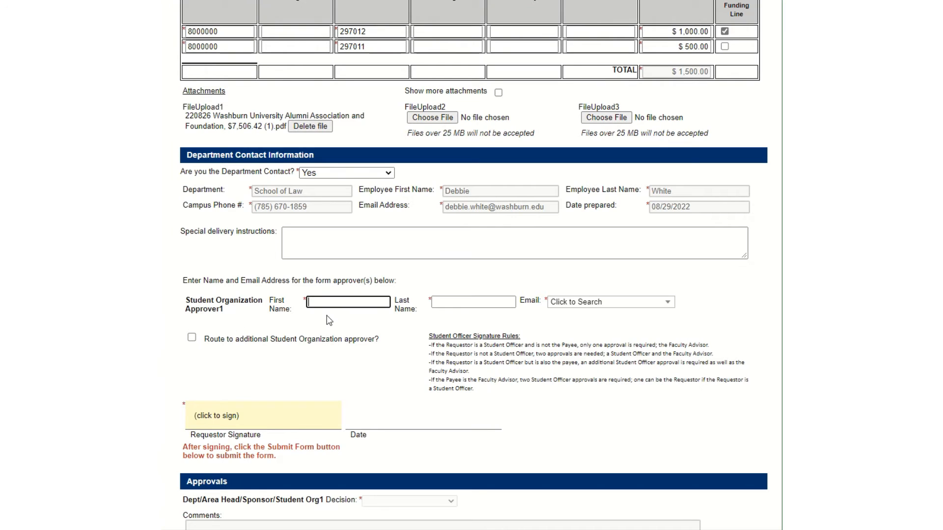
pyautogui.press('Tab')
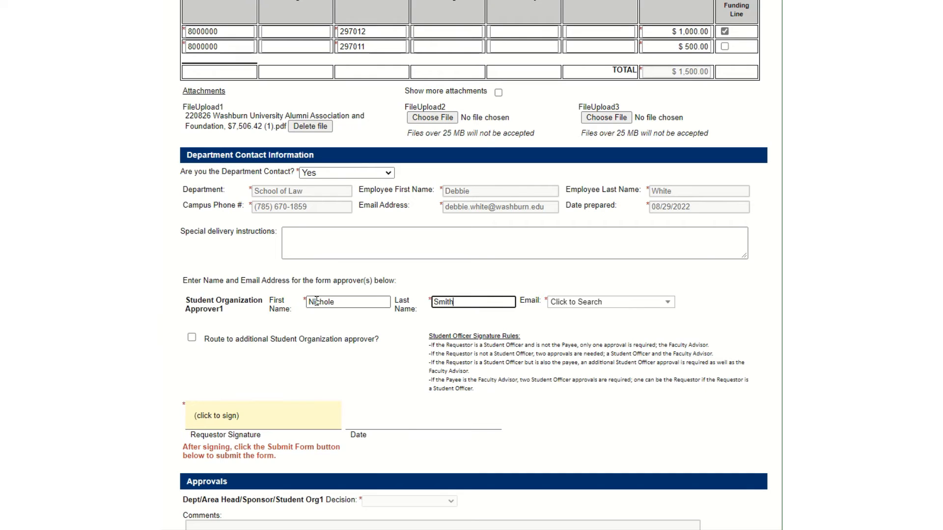
pyautogui.click(579, 302)
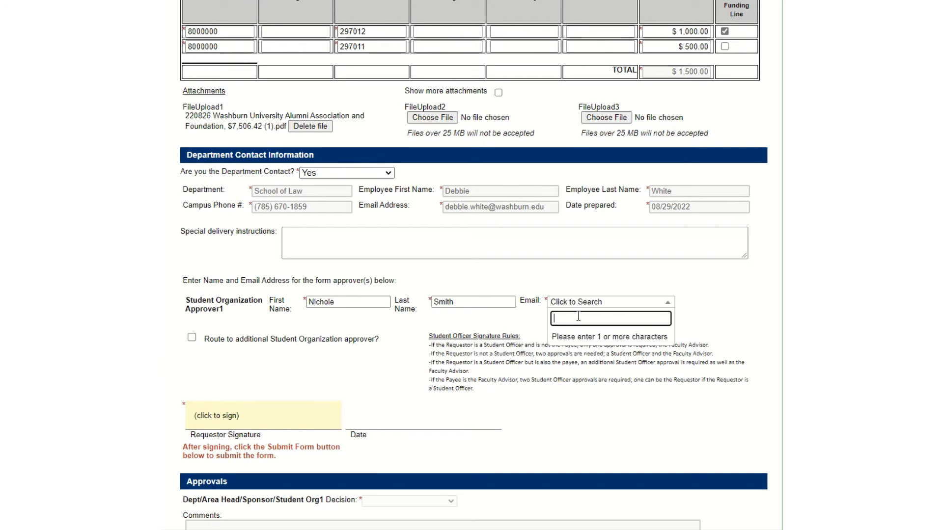
pyautogui.write('nichole')
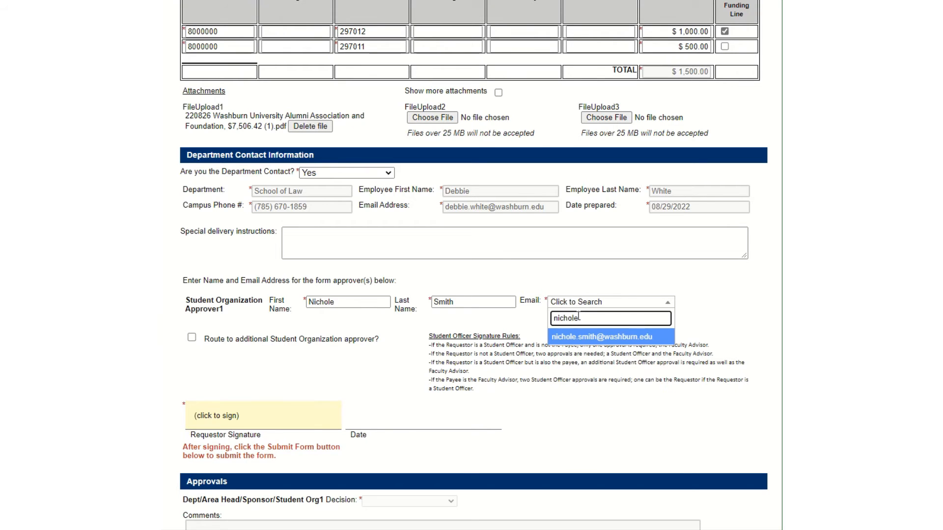
pyautogui.click(593, 338)
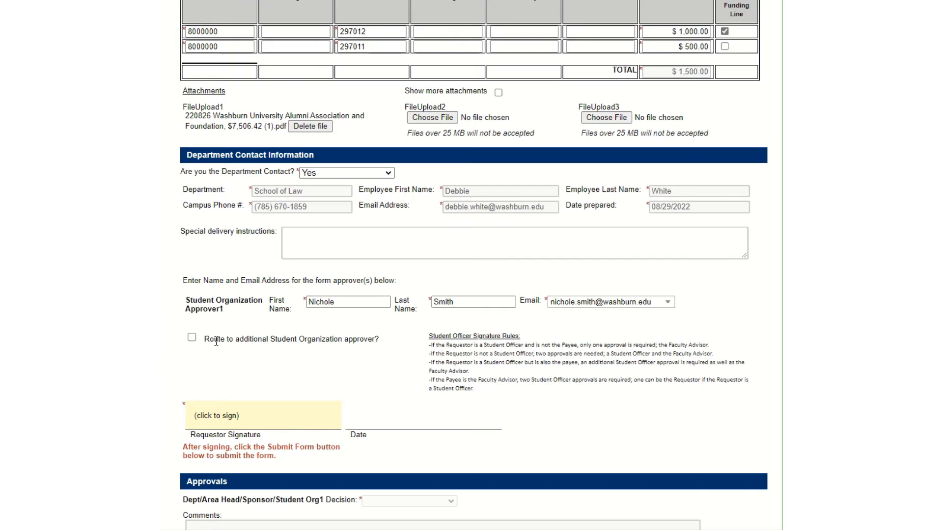
pyautogui.click(191, 338)
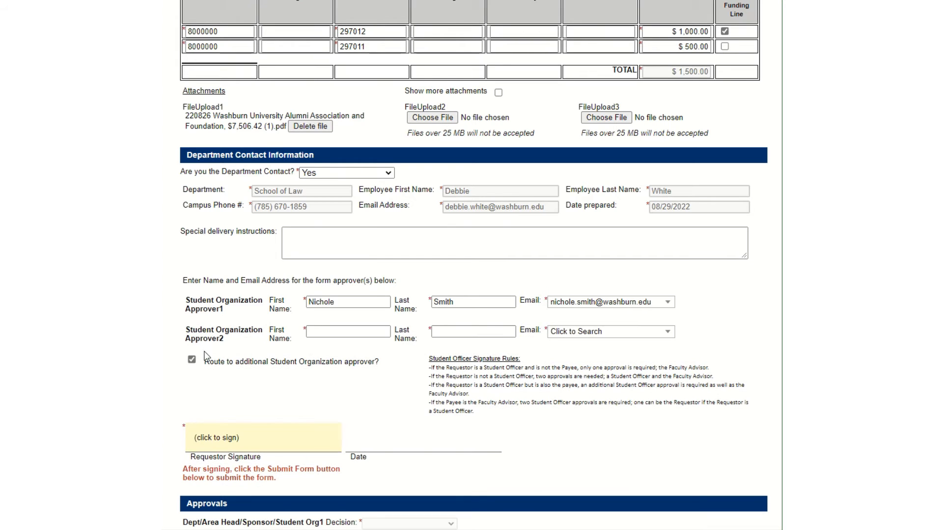
# Enter the second approver's first name, select their washburn.edu e-mail, and add their last name.
pyautogui.click(325, 333)
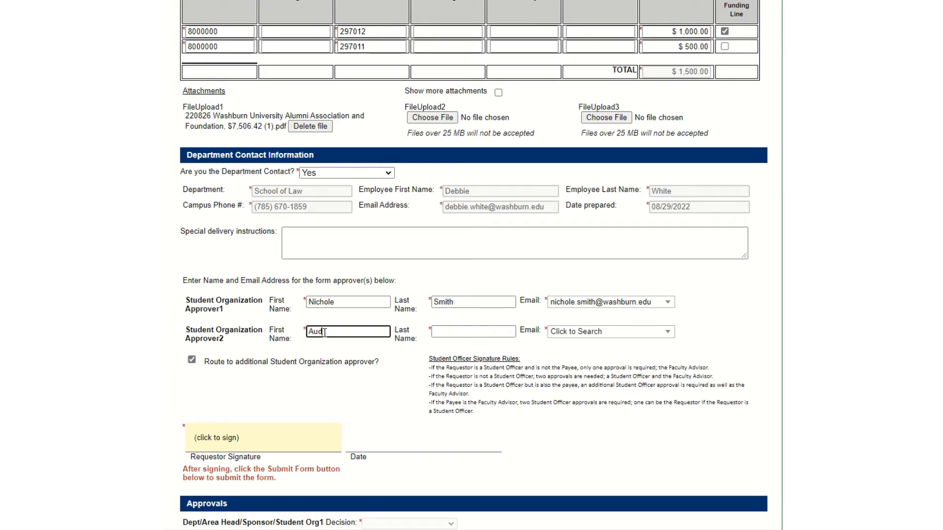
pyautogui.write('Audri')
pyautogui.click(595, 331)
pyautogui.write('audri')
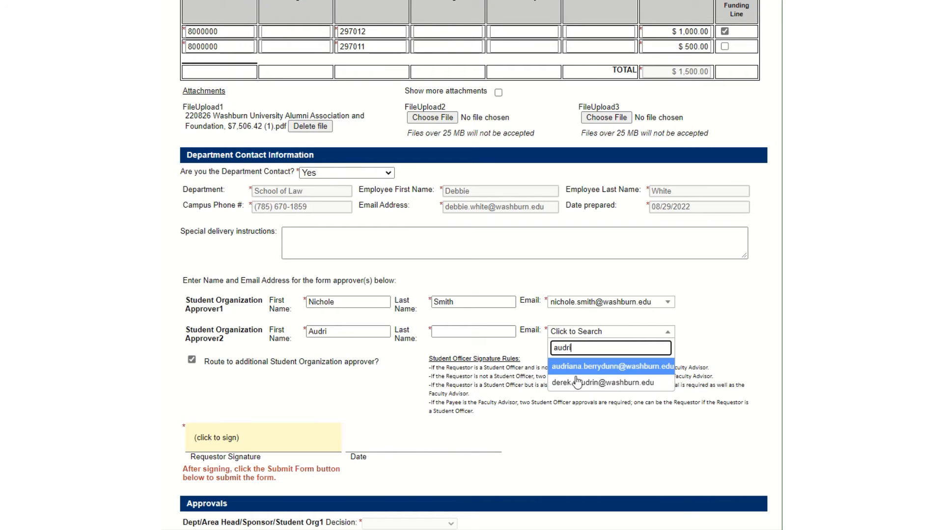
pyautogui.click(562, 370)
pyautogui.click(343, 334)
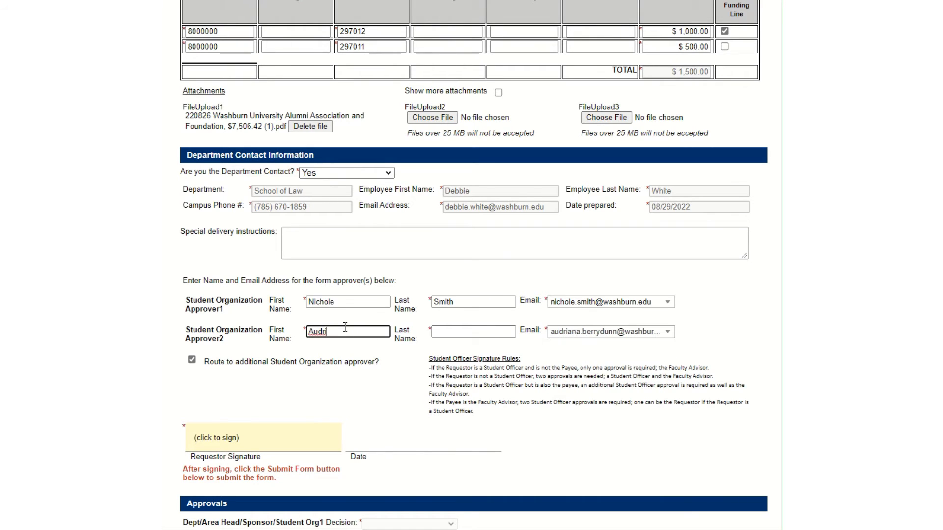
pyautogui.write('ana')
pyautogui.press('Tab')
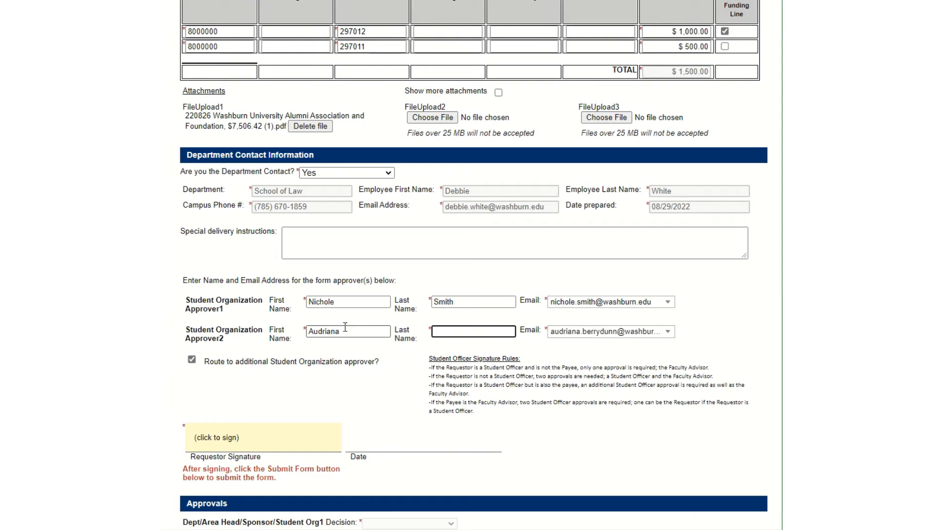
pyautogui.scroll(-2, 333, 320)
pyautogui.scroll(-2, 332, 318)
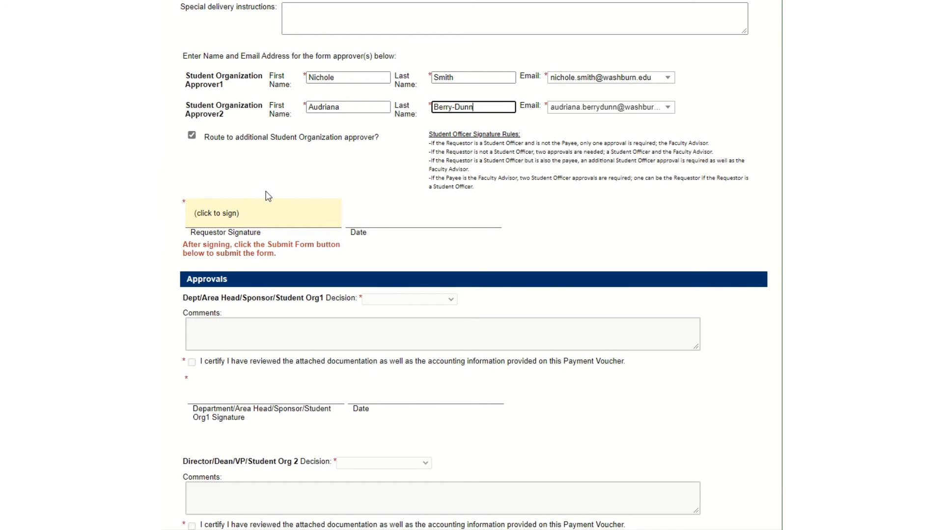
# Sign electronically as the requestor with first and last name, dated 08/29/2022.
pyautogui.click(259, 222)
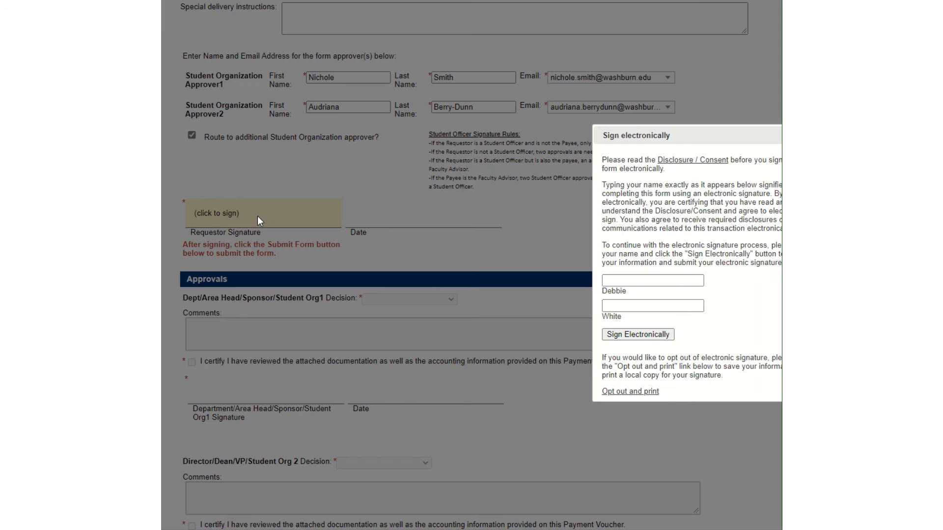
pyautogui.click(640, 278)
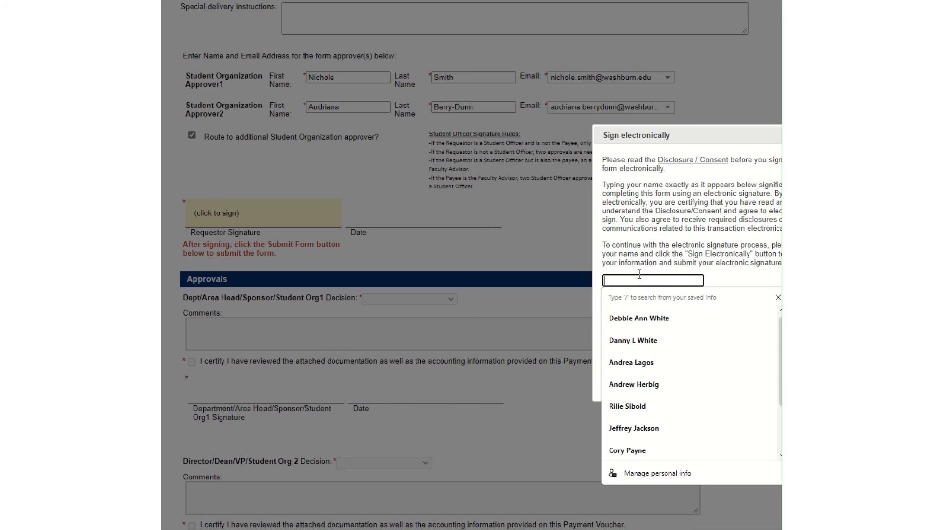
pyautogui.press('Tab')
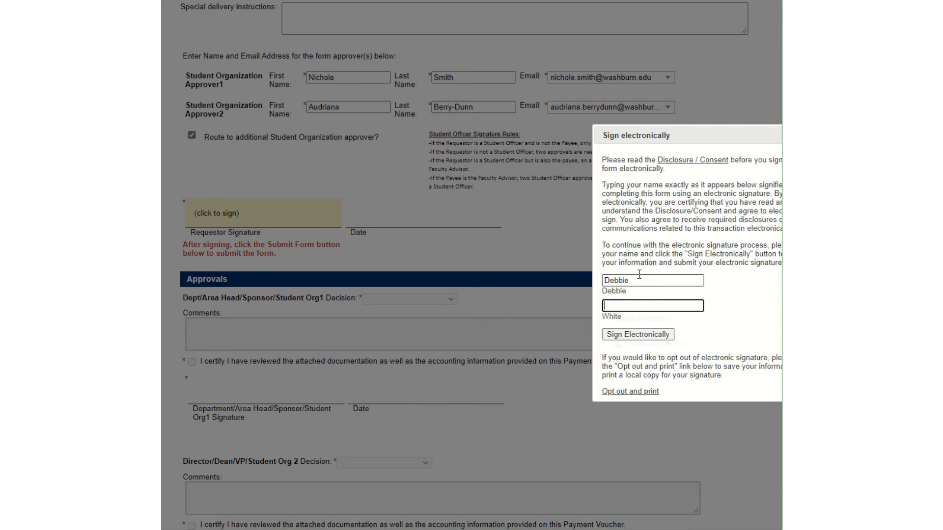
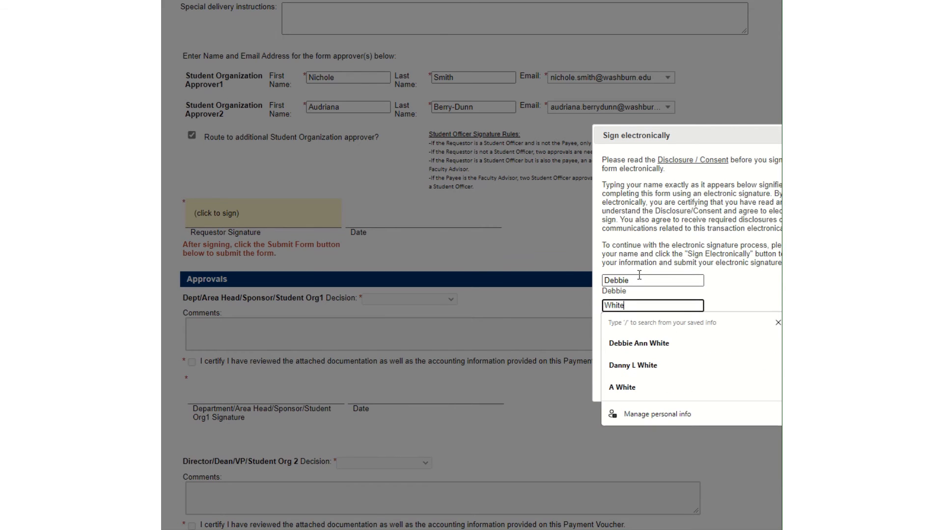
pyautogui.click(672, 322)
pyautogui.click(637, 336)
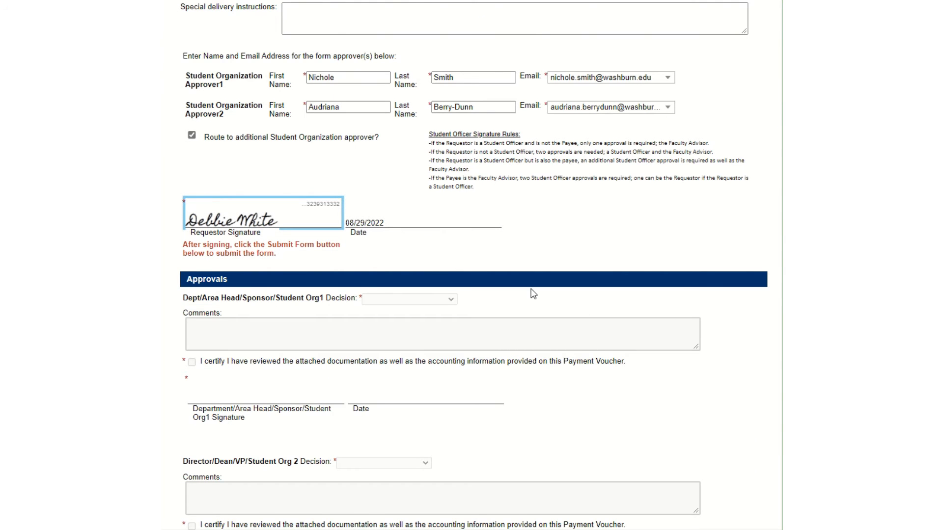
pyautogui.scroll(-5, 534, 293)
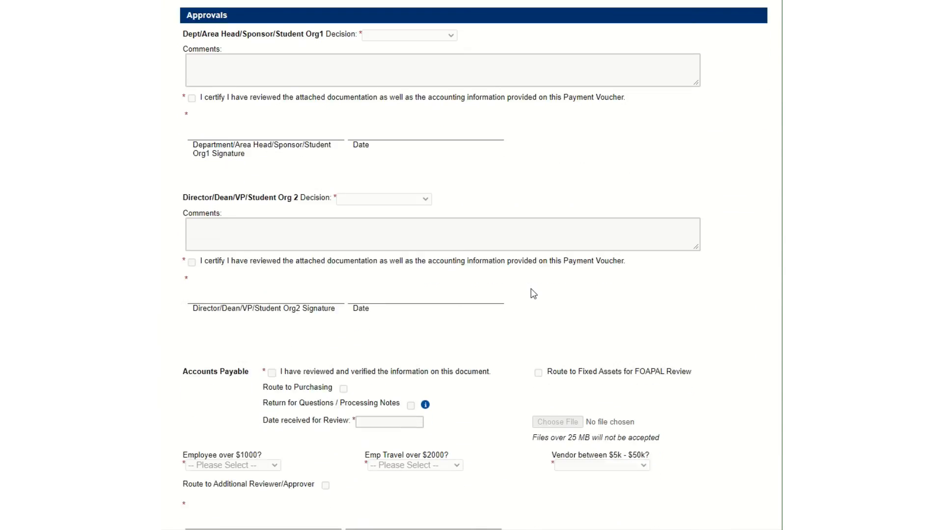
pyautogui.scroll(-2, 533, 293)
pyautogui.scroll(6, 530, 292)
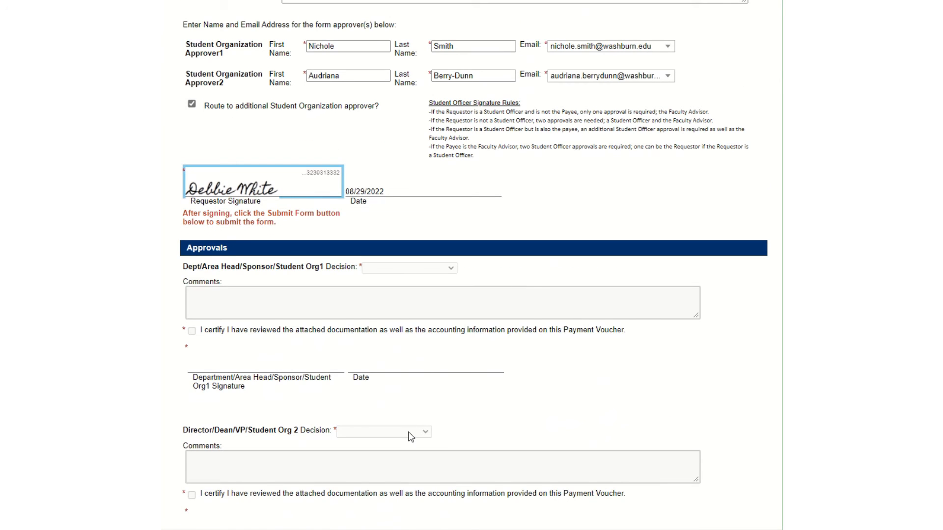
pyautogui.scroll(-3, 409, 432)
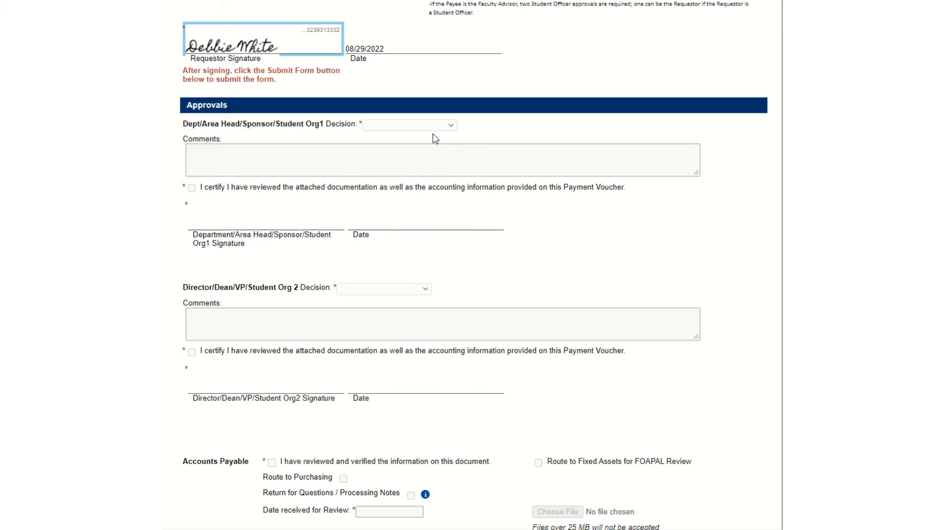
pyautogui.scroll(-1, 400, 152)
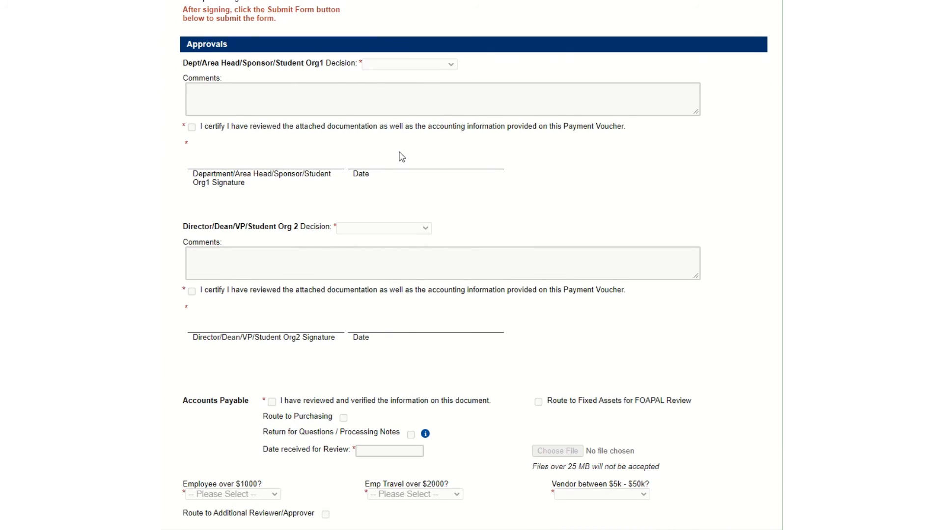
pyautogui.scroll(-2, 423, 148)
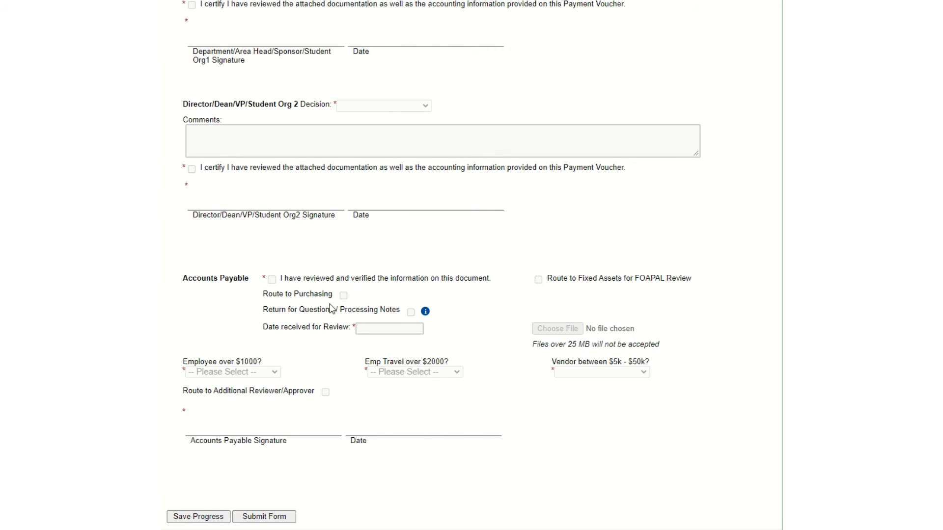
pyautogui.scroll(1, 334, 304)
pyautogui.scroll(12, 334, 304)
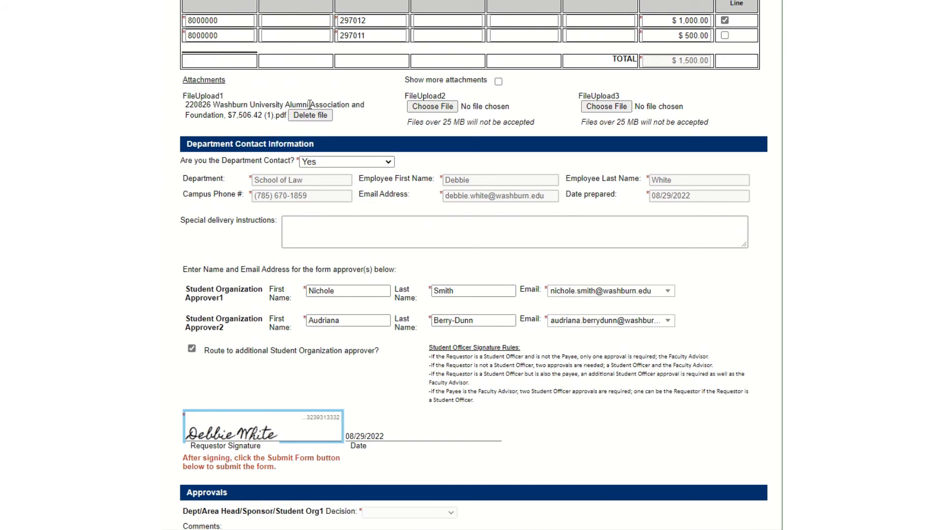
pyautogui.scroll(3, 308, 105)
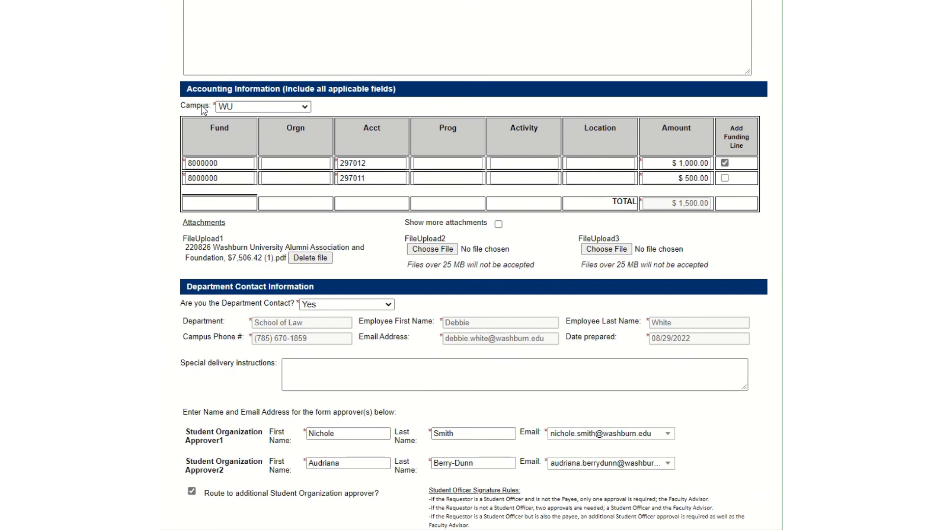
pyautogui.scroll(-15, 202, 109)
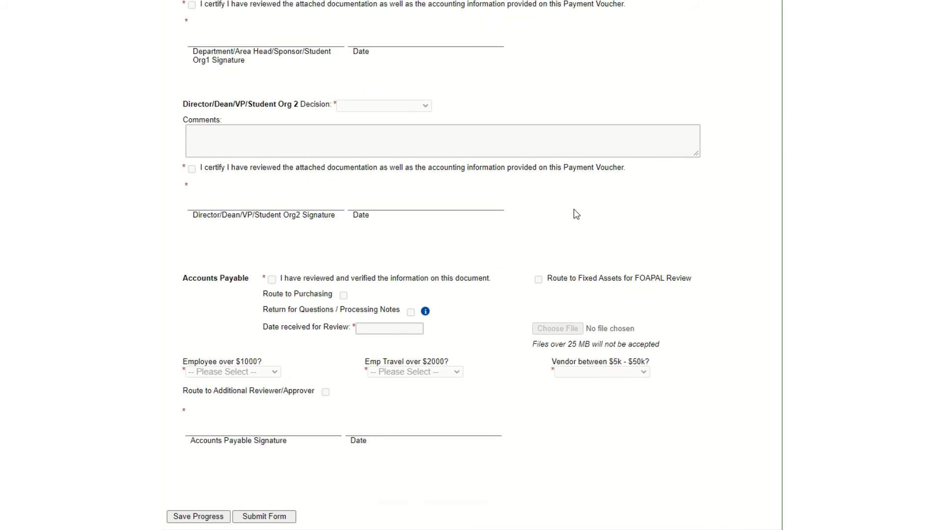
pyautogui.scroll(12, 570, 210)
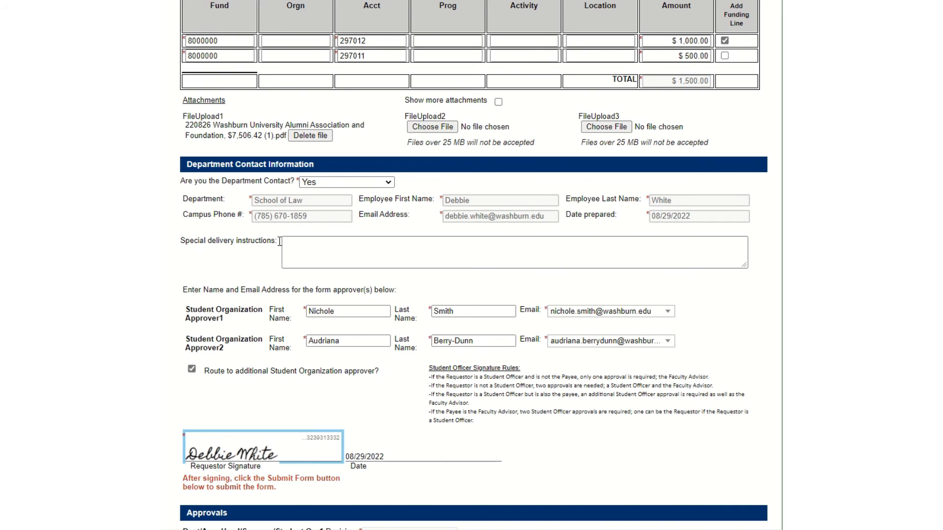
pyautogui.scroll(-1, 255, 244)
pyautogui.scroll(-12, 254, 244)
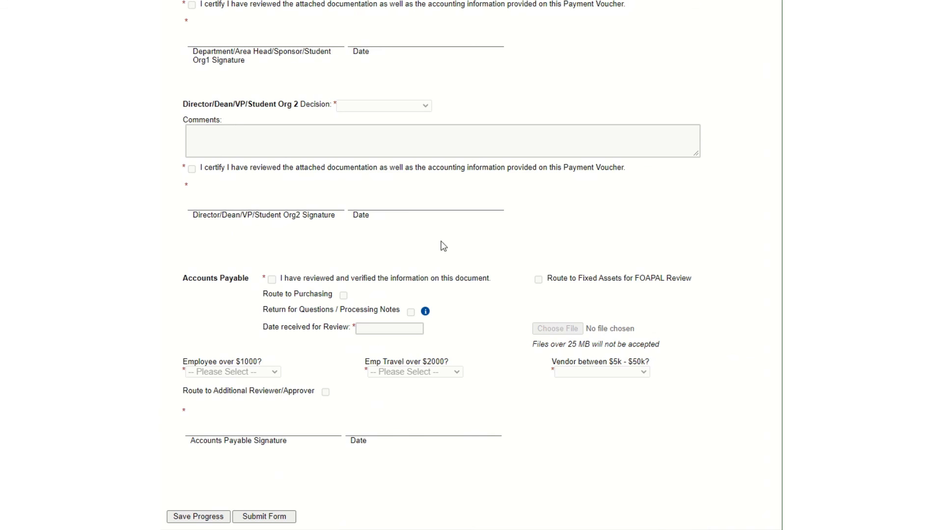
pyautogui.scroll(6, 461, 215)
pyautogui.scroll(3, 461, 214)
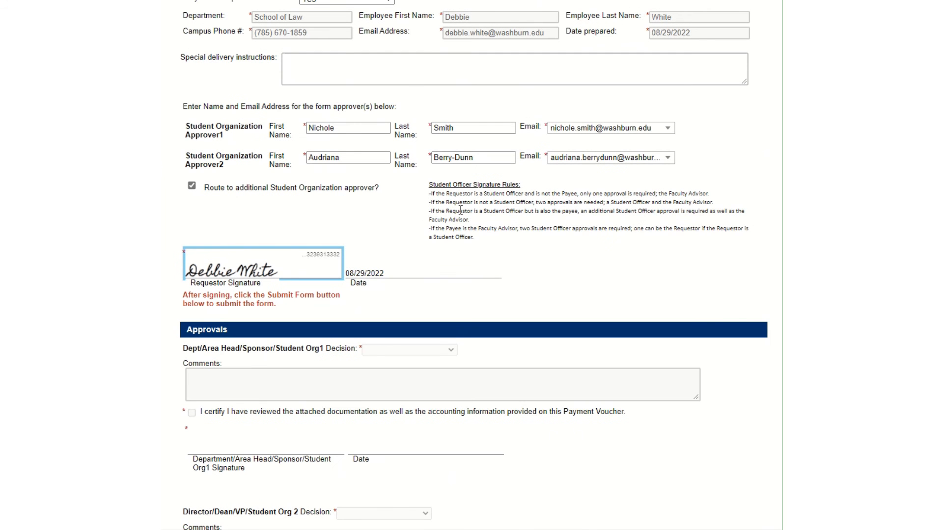